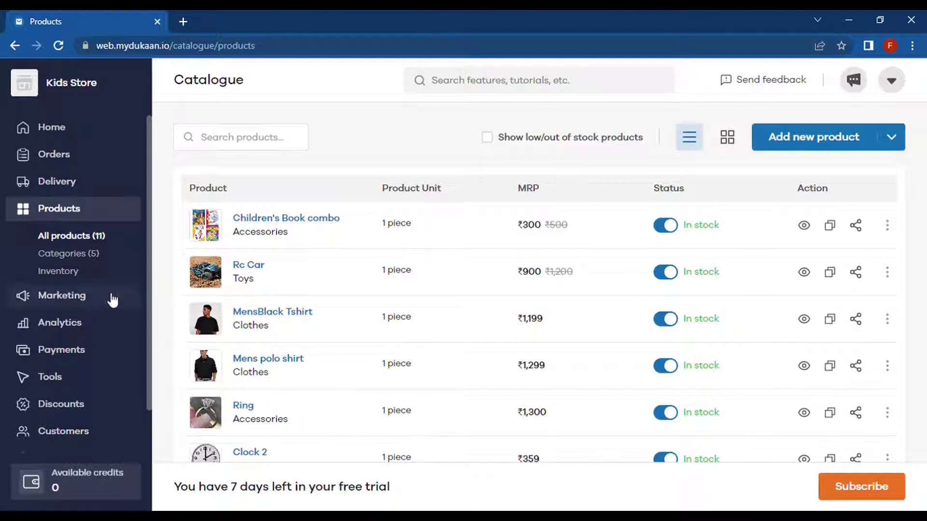
Go to Appearance to view the Themes page, with Matrix as the active theme.
scroll(39, 413, "down", 1)
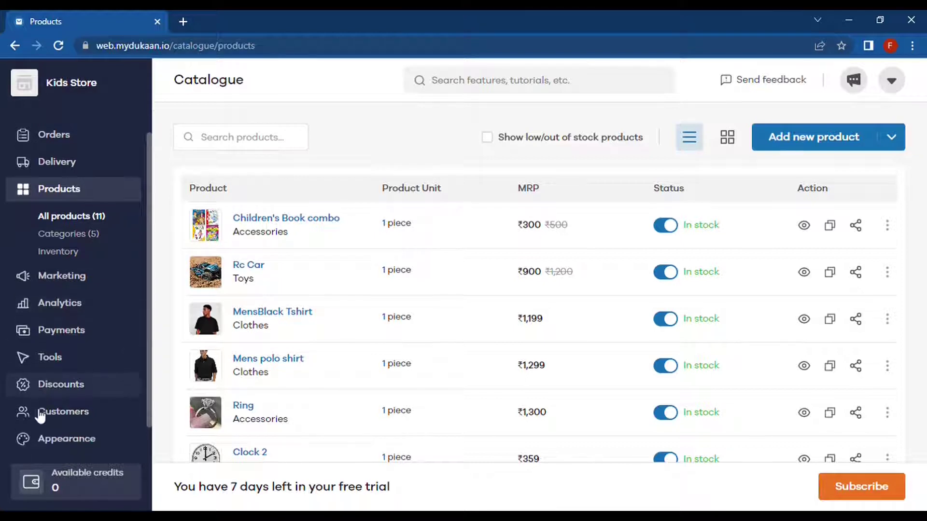
left_click(79, 411)
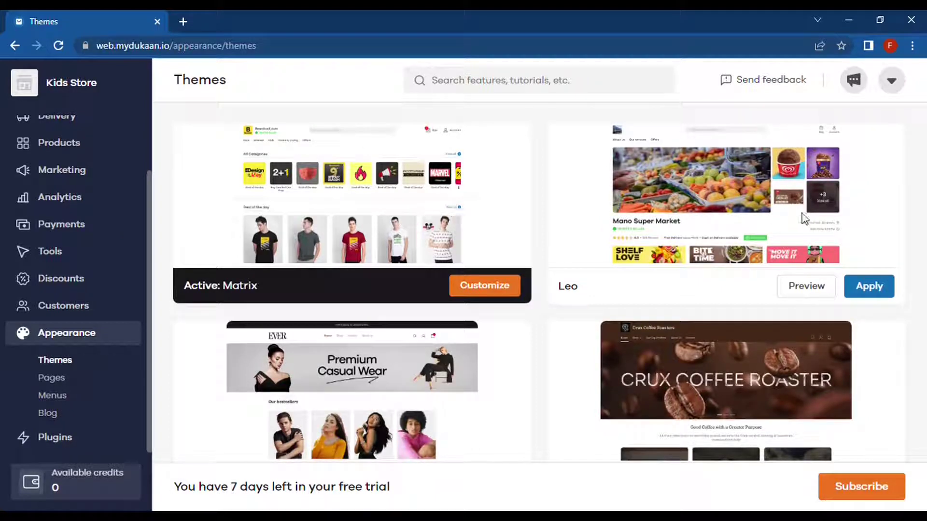
scroll(653, 301, "down", 5)
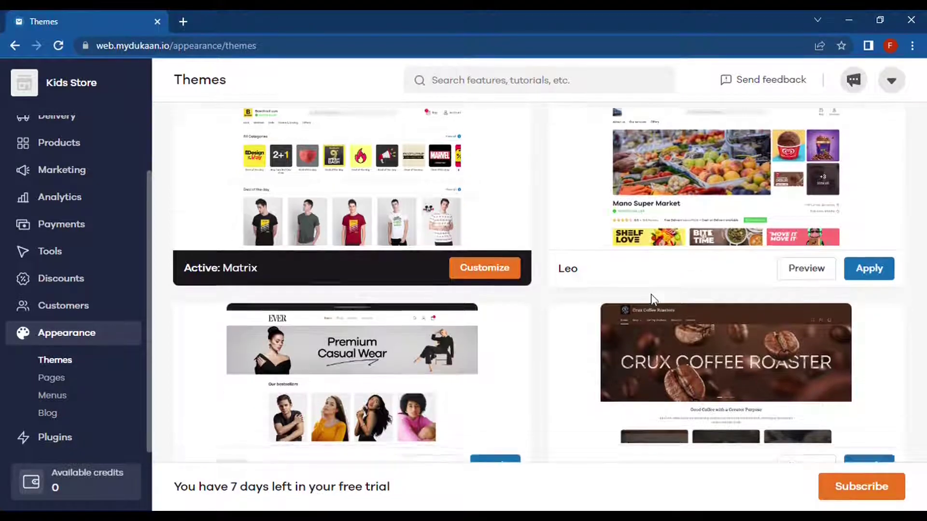
scroll(651, 299, "up", 5)
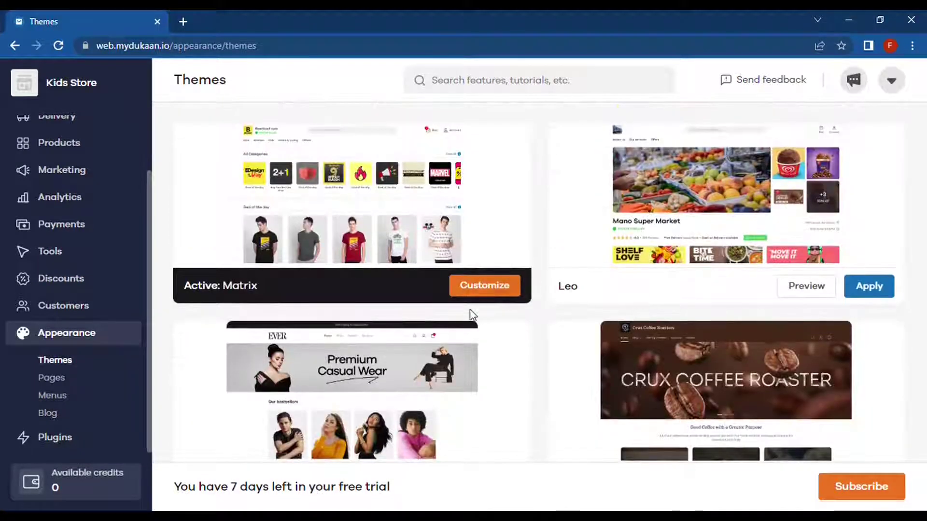
Customize Matrix, upload the second KIDS TOYS file as the store logo, and hide the store name.
left_click(502, 286)
scroll(497, 286, "down", 3)
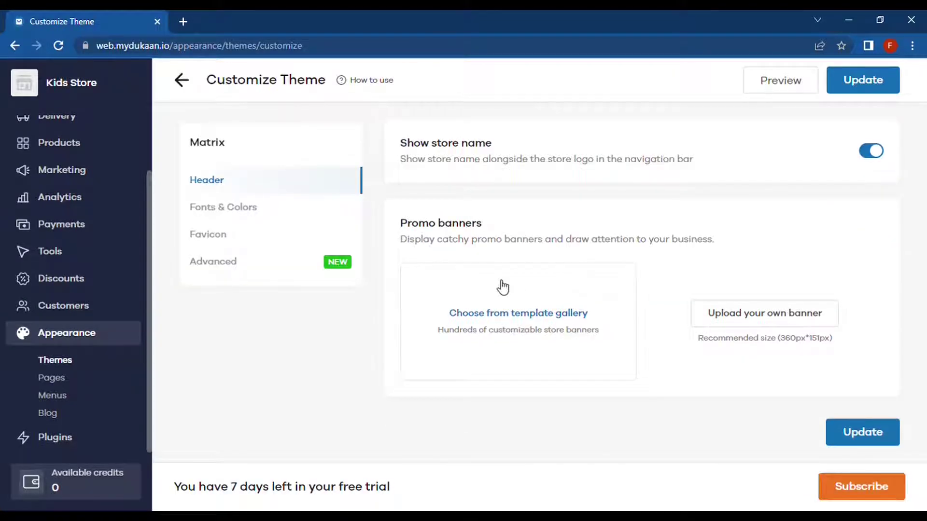
scroll(502, 285, "up", 3)
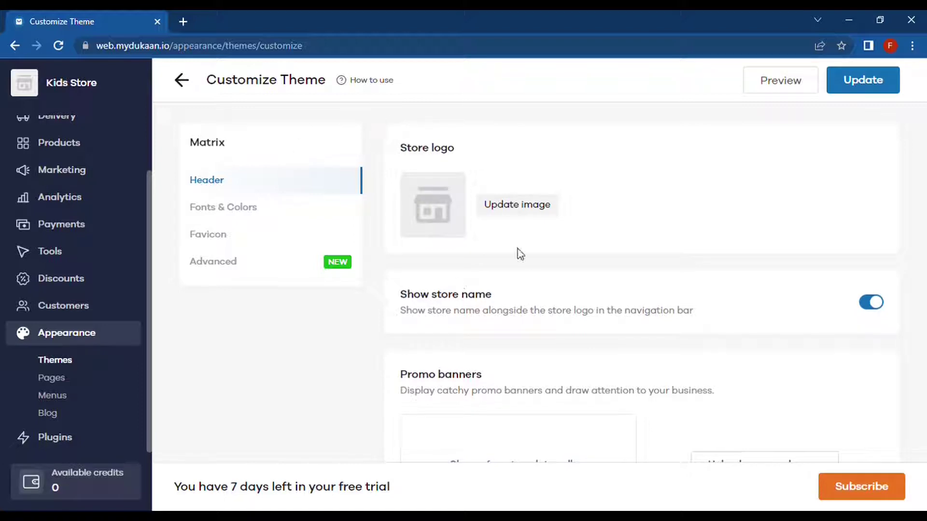
left_click(502, 208)
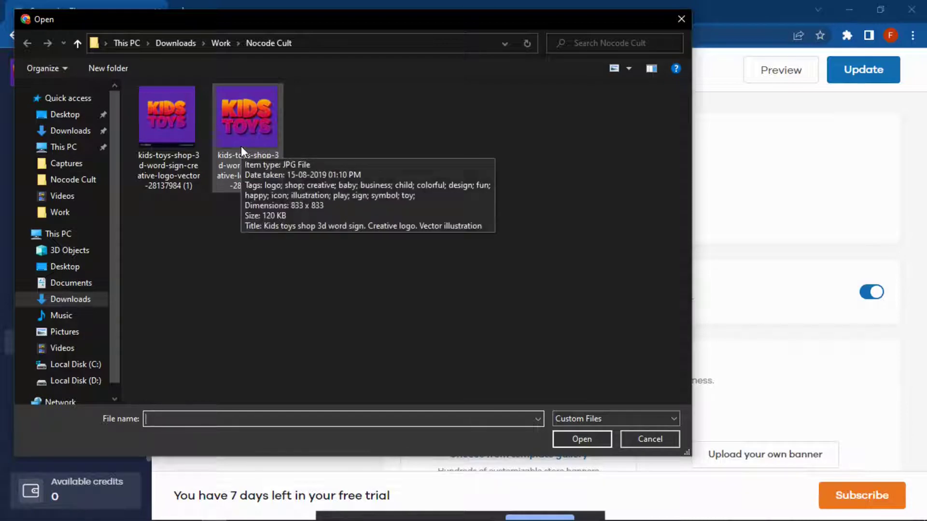
left_click(242, 147)
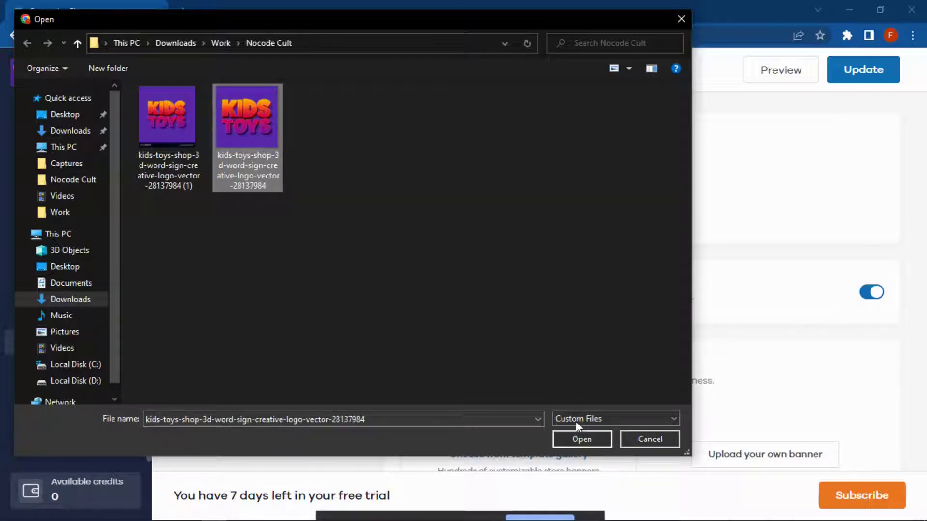
left_click(581, 438)
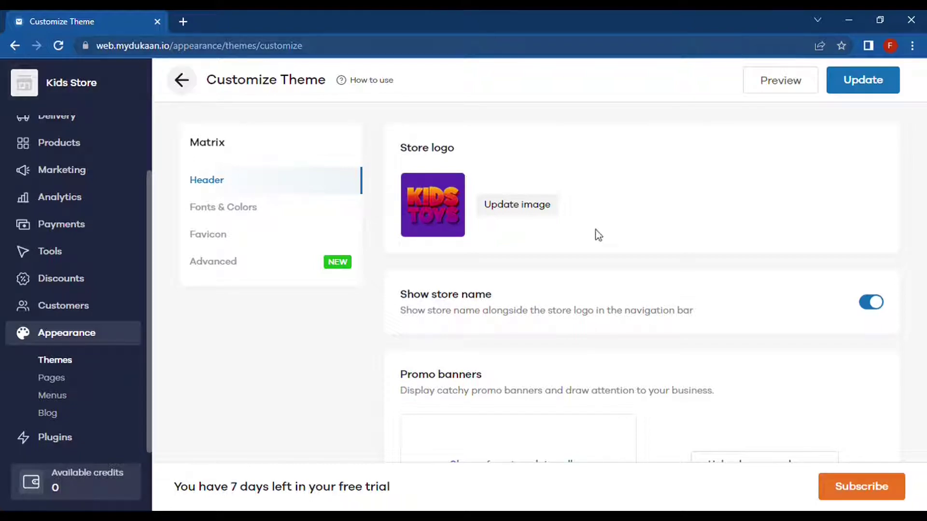
left_click(876, 306)
Show the store name again and add the yellow Free Delivery template as a promo banner.
left_click(877, 308)
scroll(524, 403, "down", 3)
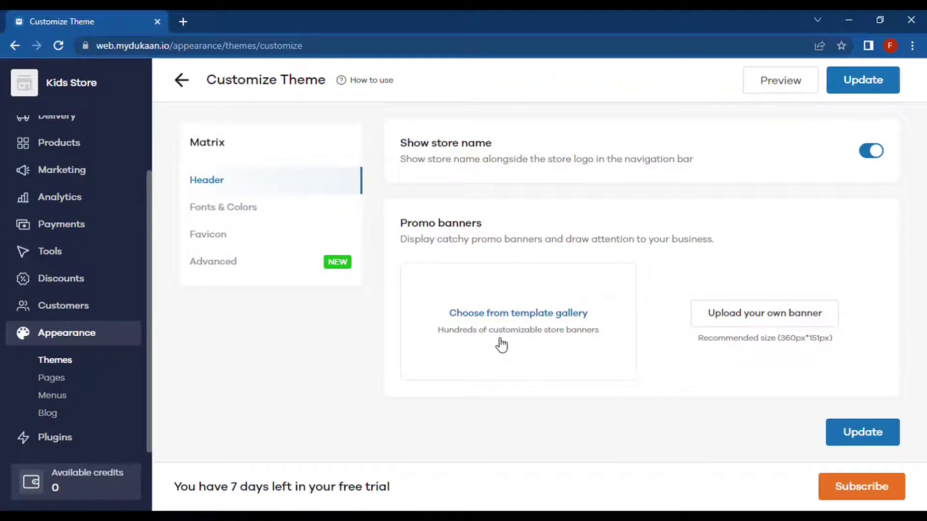
left_click(526, 334)
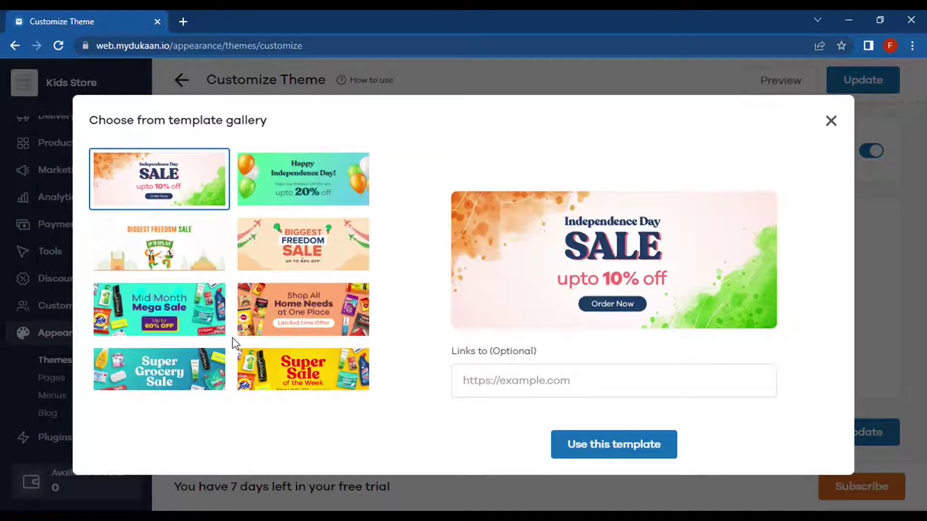
scroll(233, 340, "down", 6)
scroll(237, 343, "down", 15)
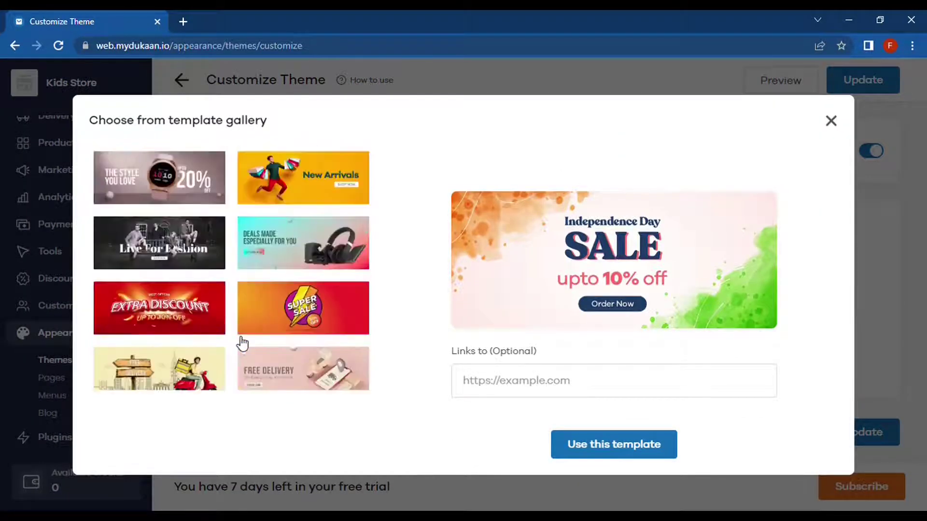
scroll(242, 343, "down", 15)
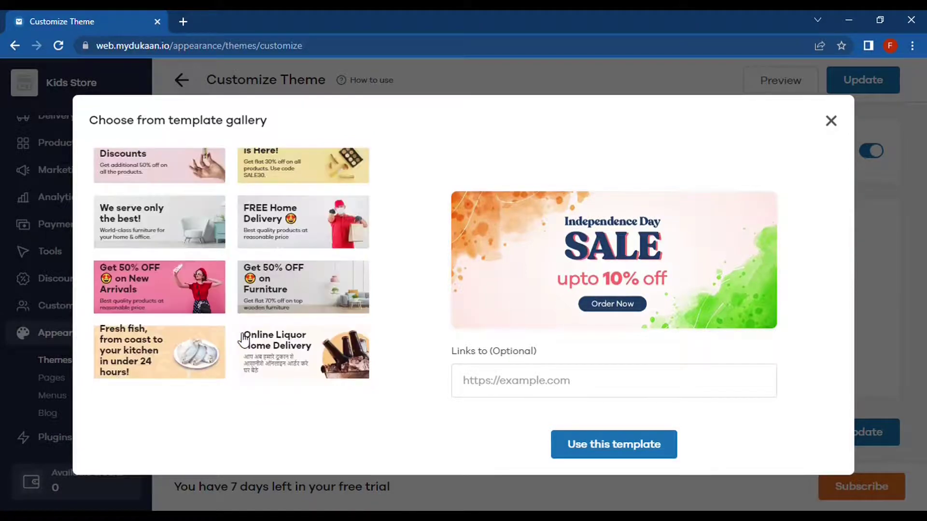
scroll(244, 341, "down", 15)
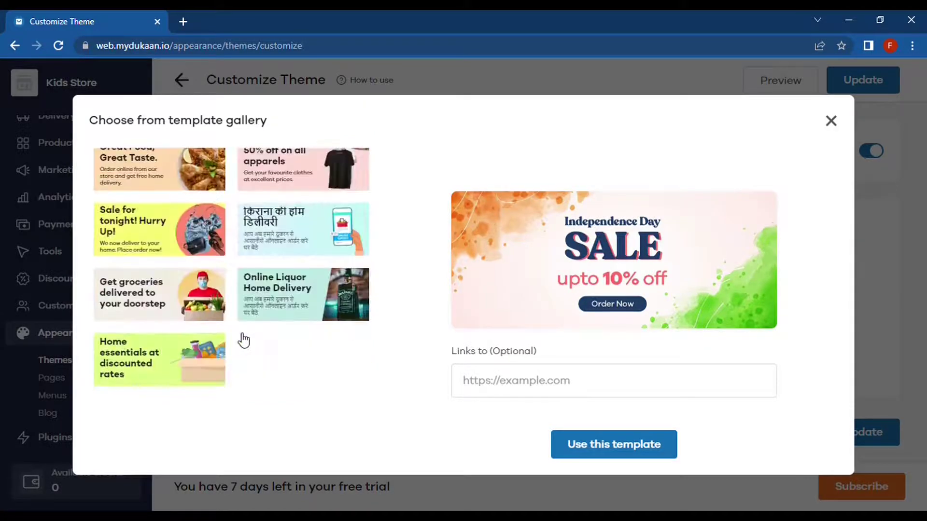
scroll(244, 341, "down", 10)
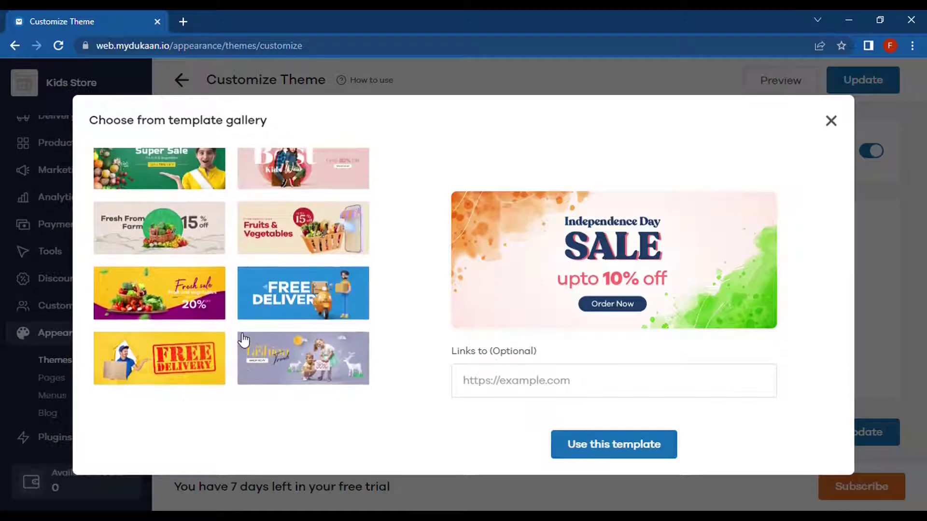
left_click(191, 358)
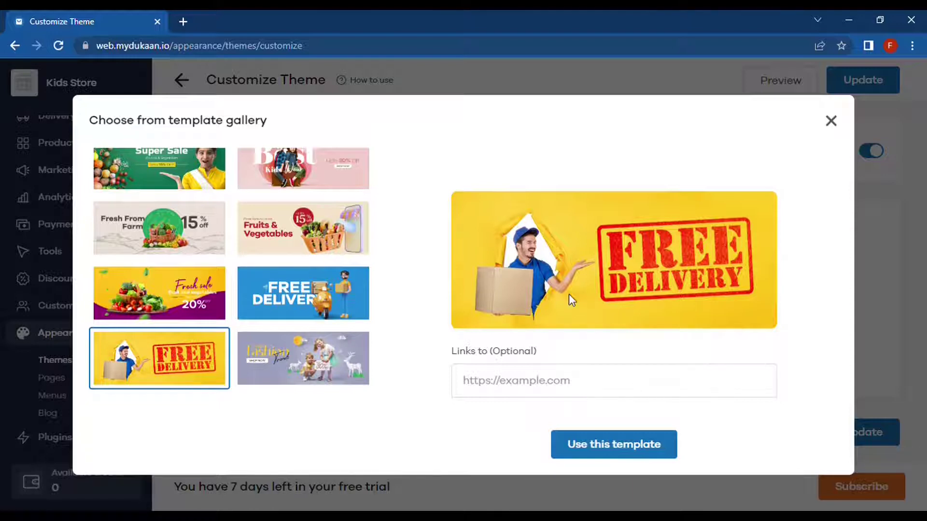
left_click(615, 446)
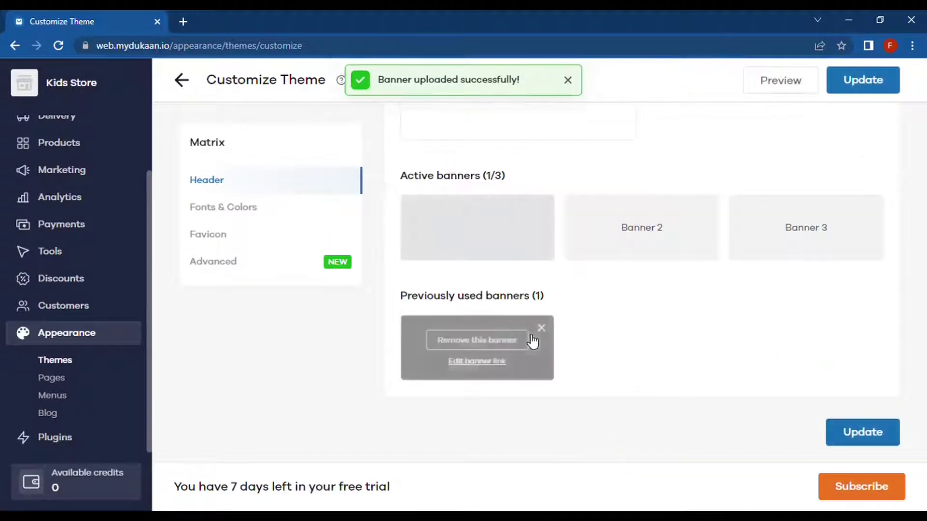
Add the purple Big Sale template as a second promo banner alongside Free Delivery.
mouse_move(485, 234)
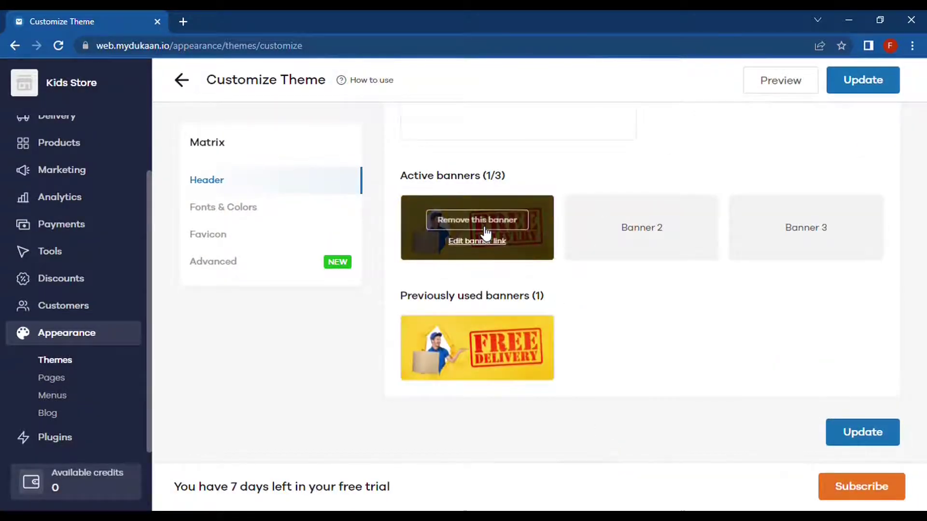
scroll(604, 296, "up", 5)
scroll(613, 309, "down", 3)
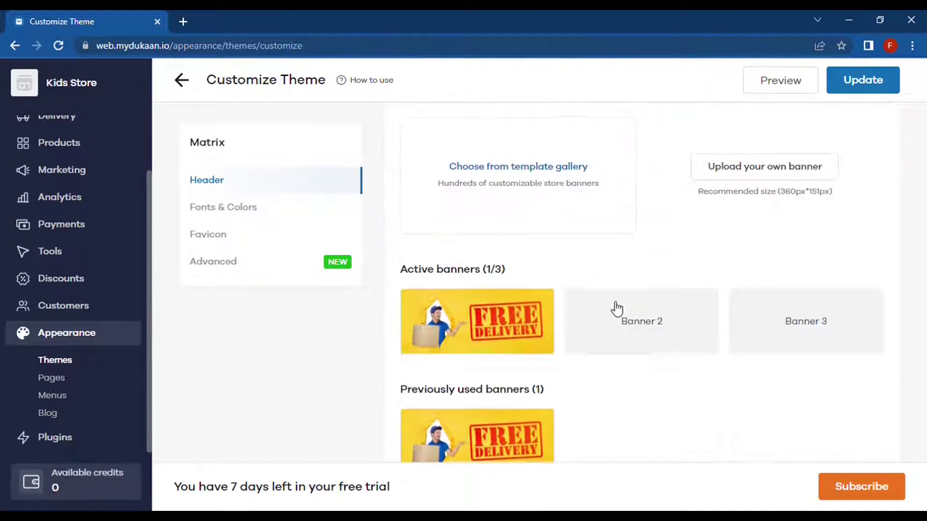
left_click(583, 209)
scroll(285, 204, "down", 10)
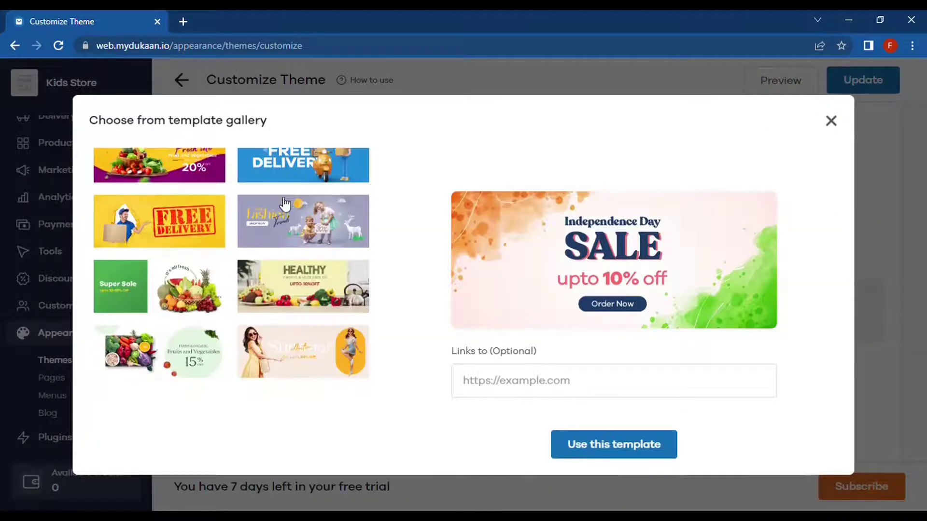
scroll(285, 205, "down", 1)
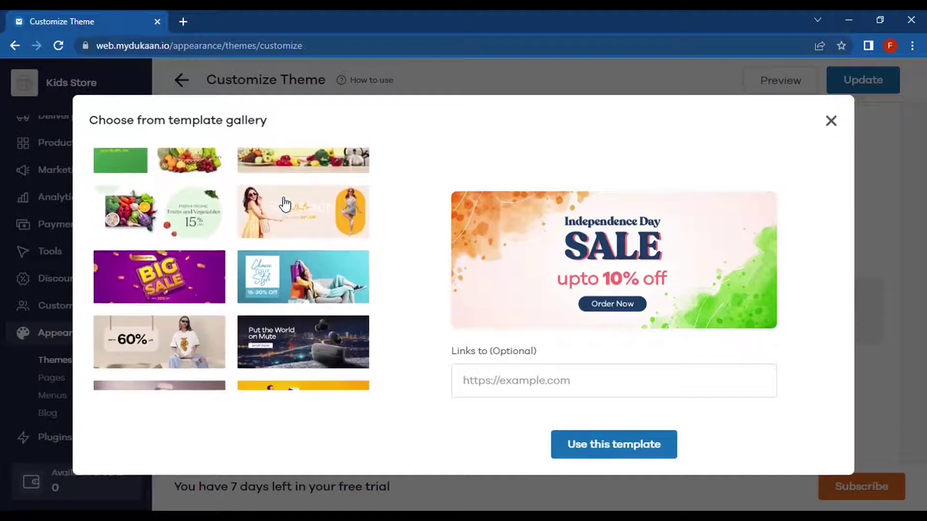
left_click(187, 279)
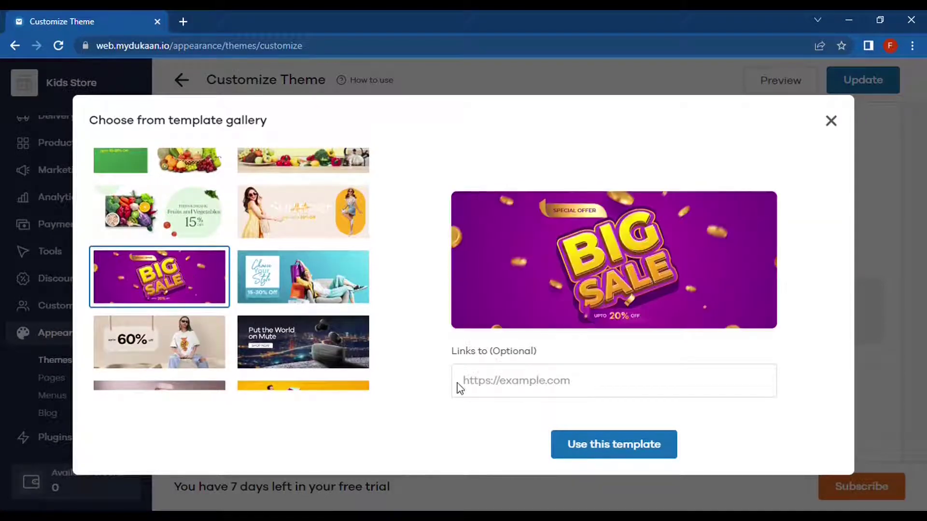
left_click(615, 444)
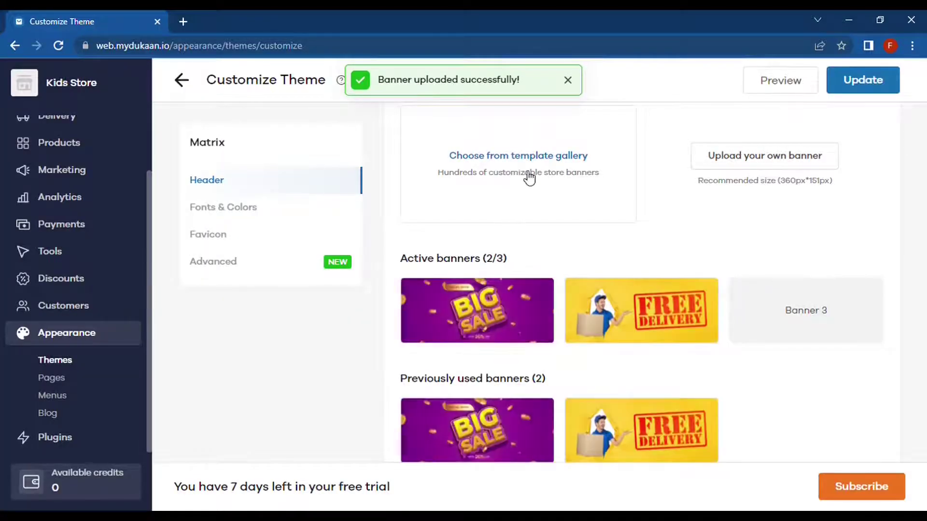
Add the 'Delivering happiness at your doorstep!' template as a third promo banner.
left_click(525, 172)
scroll(256, 247, "down", 15)
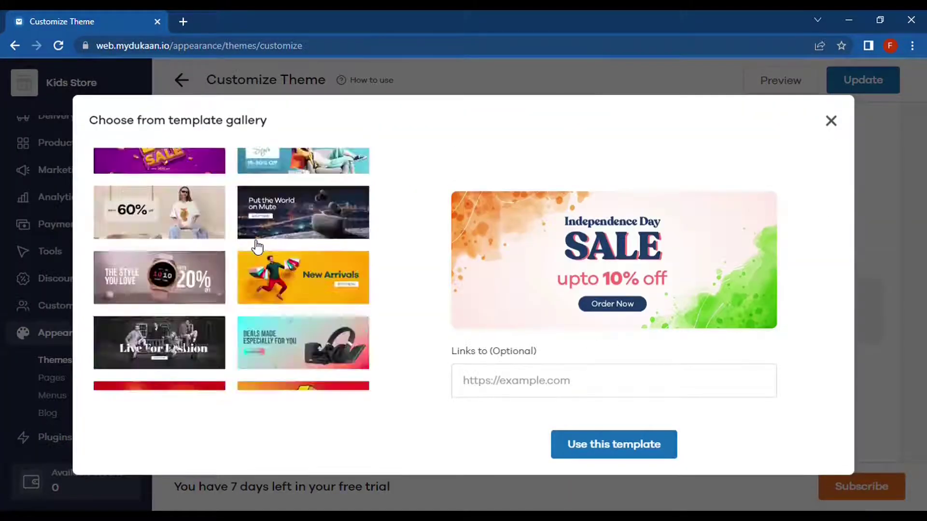
scroll(256, 247, "down", 15)
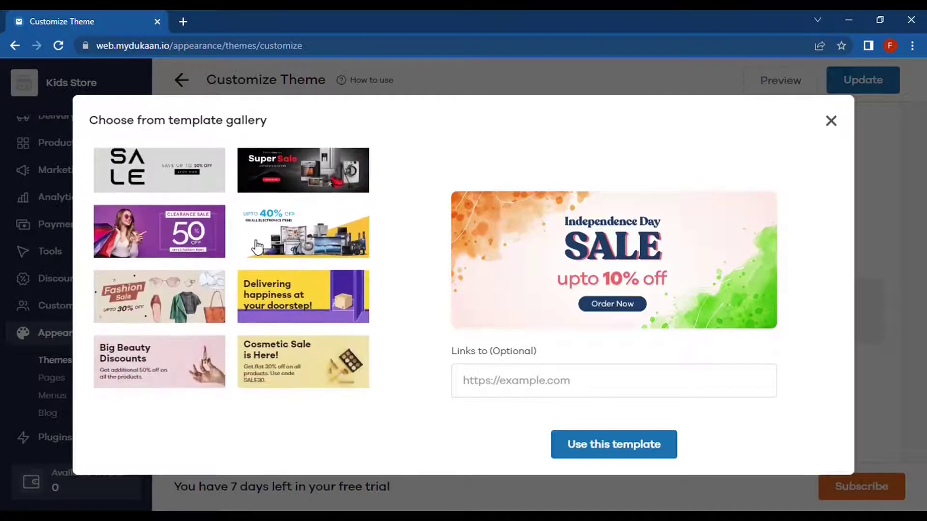
left_click(289, 290)
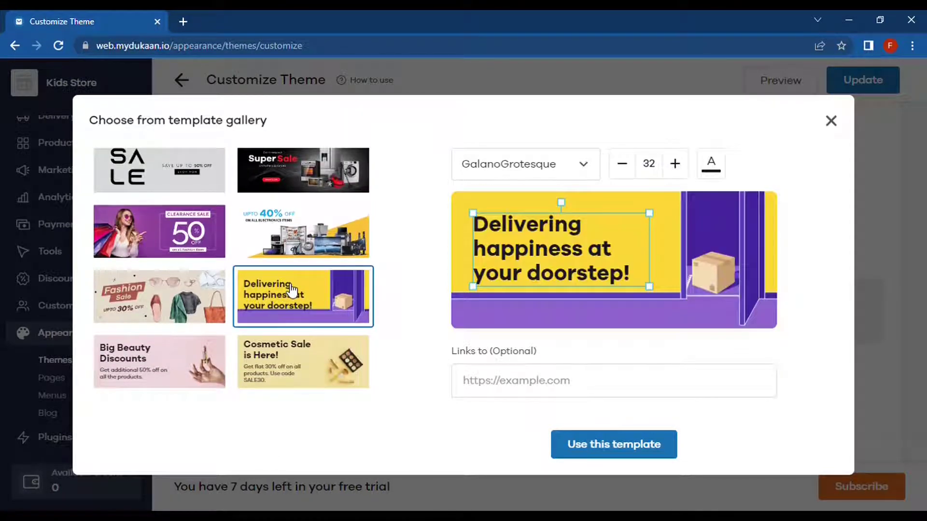
left_click(629, 453)
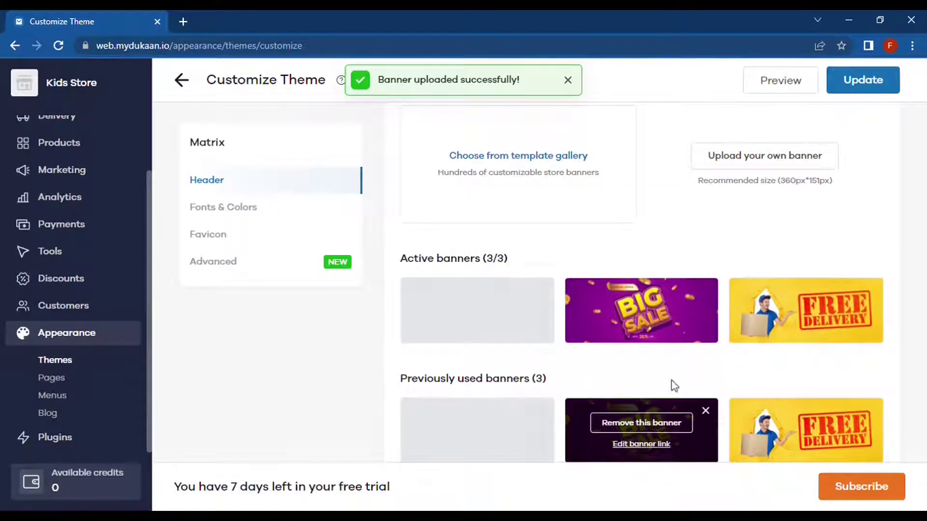
Save the theme with all three banners and open the storefront preview.
scroll(701, 349, "down", 1)
scroll(700, 348, "up", 1)
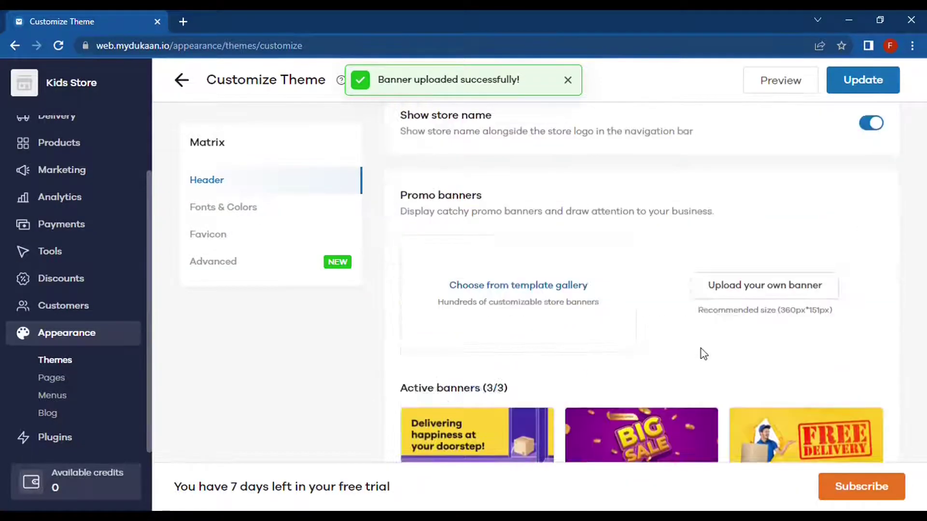
scroll(700, 352, "down", 5)
left_click(864, 432)
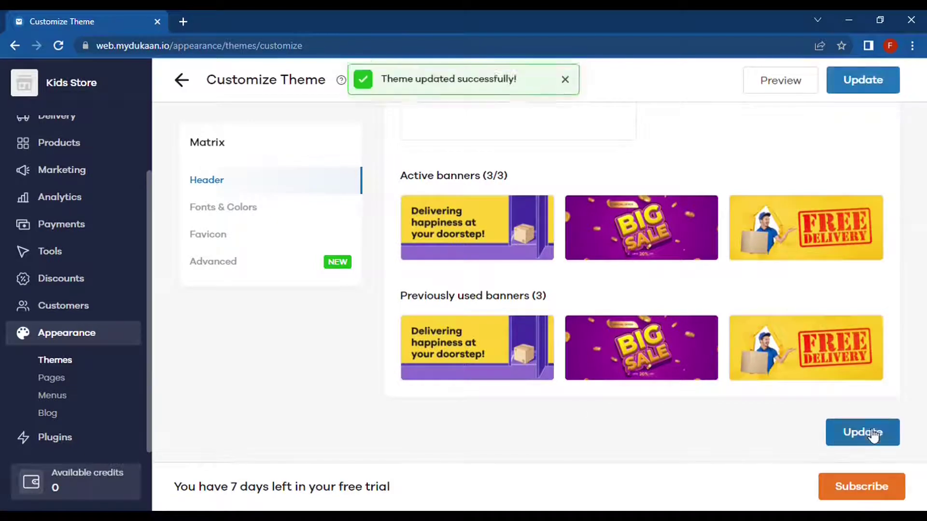
scroll(654, 234, "up", 1)
scroll(653, 232, "up", 3)
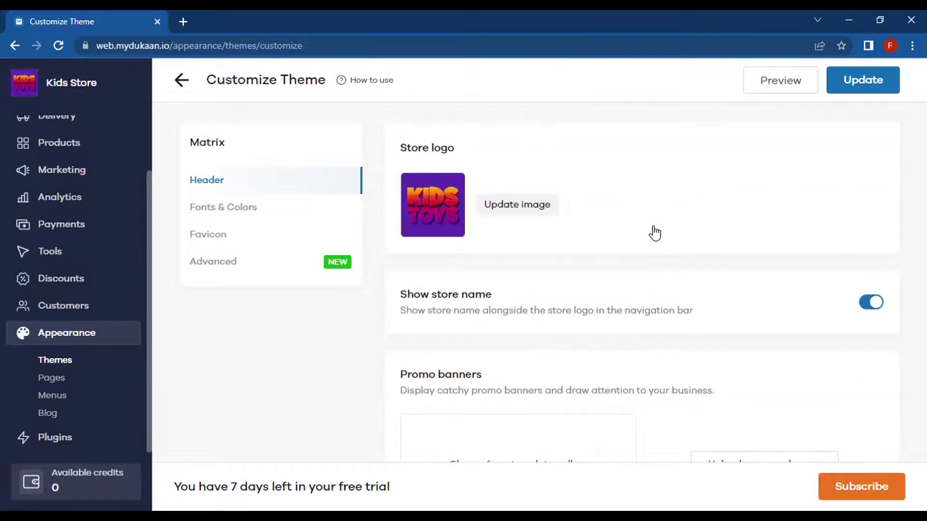
left_click(753, 83)
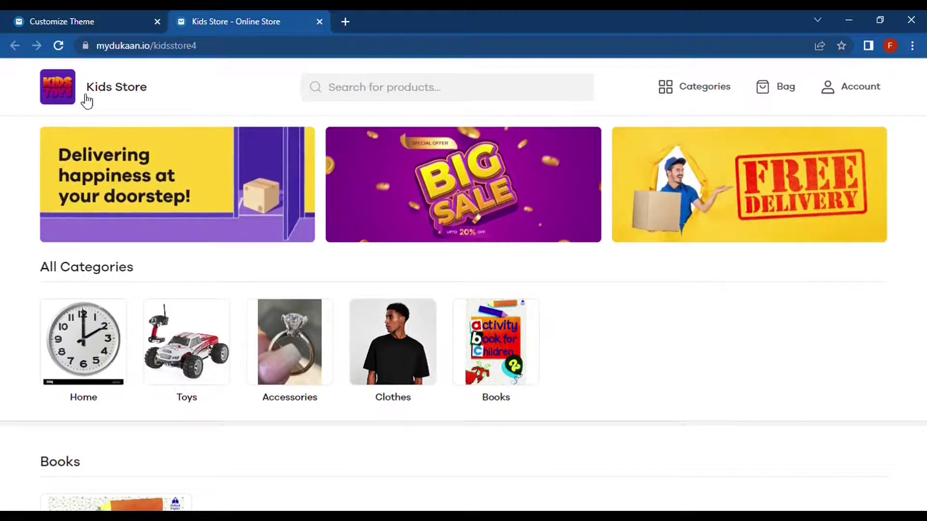
Return to the Customize Theme tab and scroll to the three active promo banners.
left_click(86, 17)
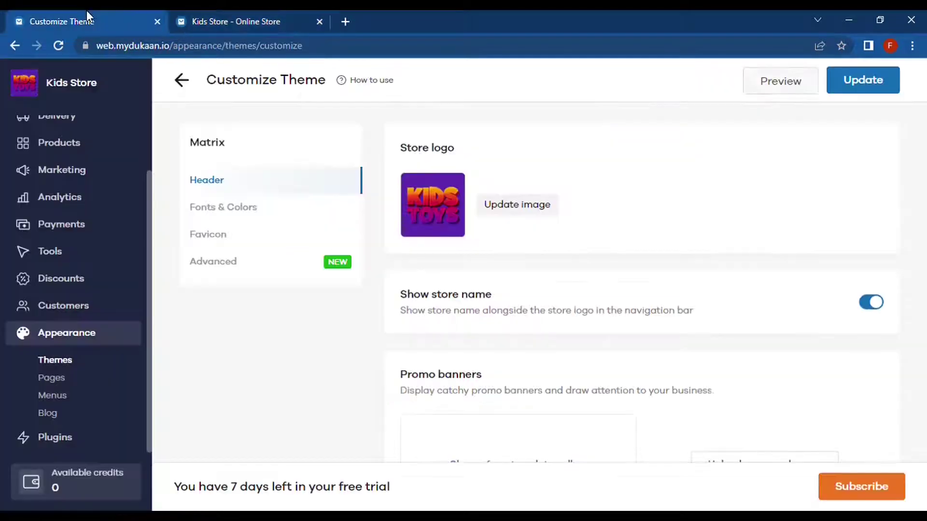
scroll(461, 205, "down", 1)
scroll(460, 205, "down", 2)
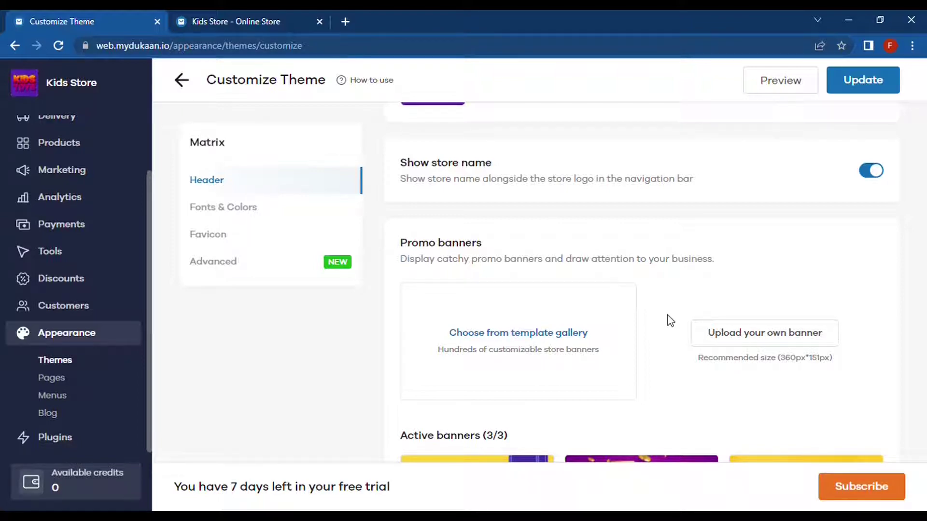
scroll(670, 321, "down", 5)
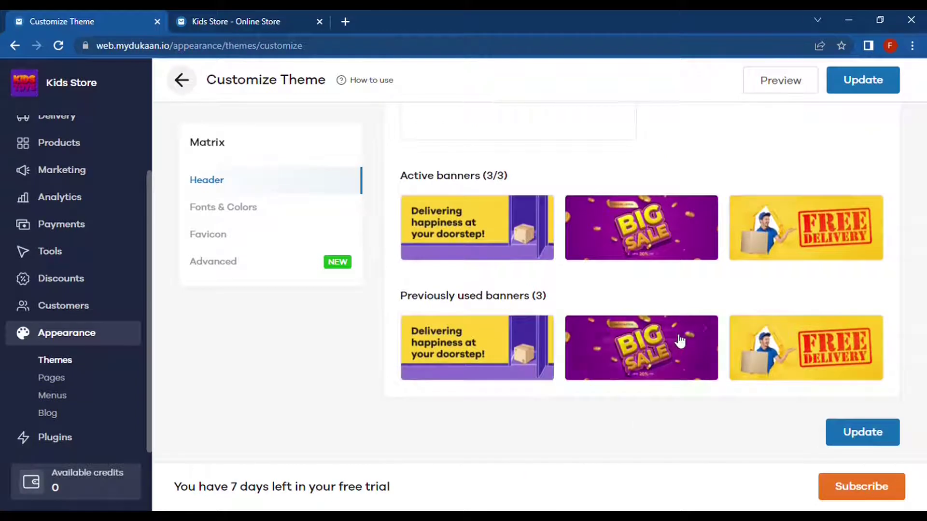
Review the Galano Grotesque font and colour palette presets, then go to the Favicon settings.
left_click(245, 207)
scroll(518, 231, "up", 4)
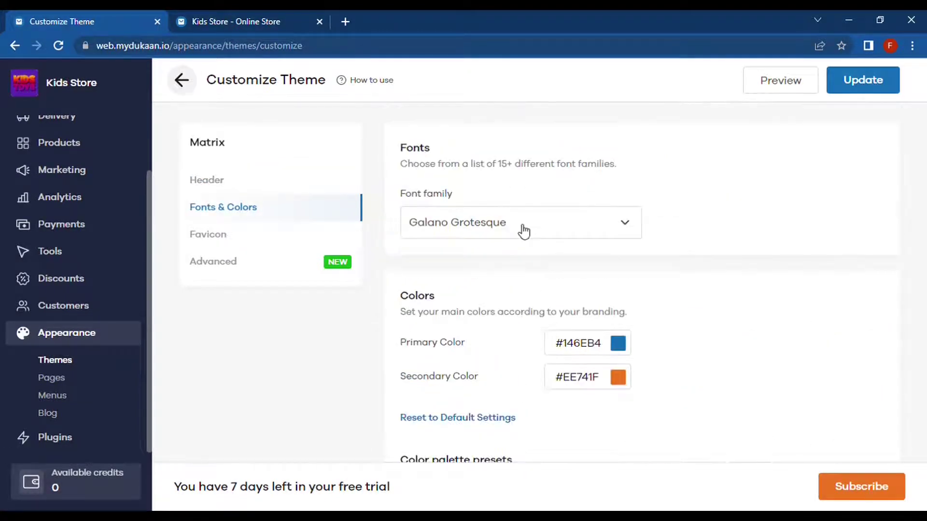
scroll(524, 232, "down", 4)
scroll(523, 232, "up", 4)
scroll(569, 352, "down", 3)
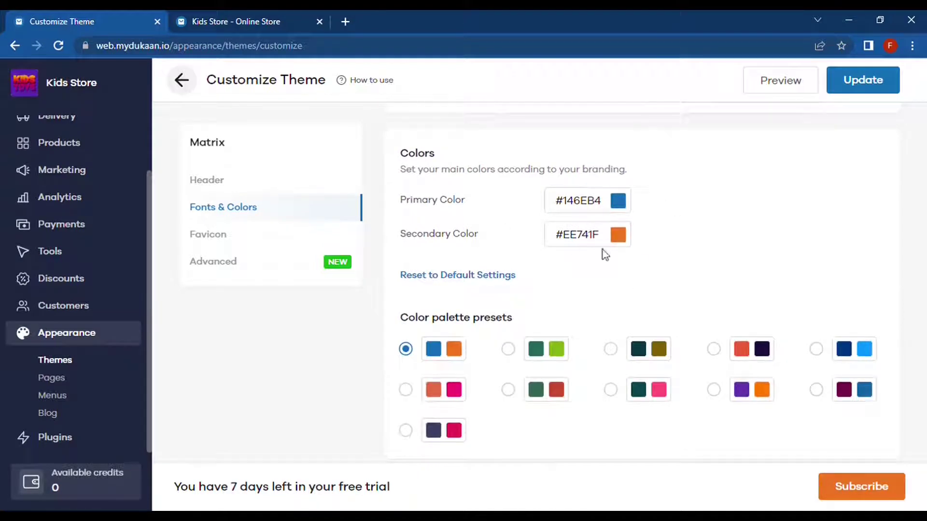
scroll(577, 388, "down", 1)
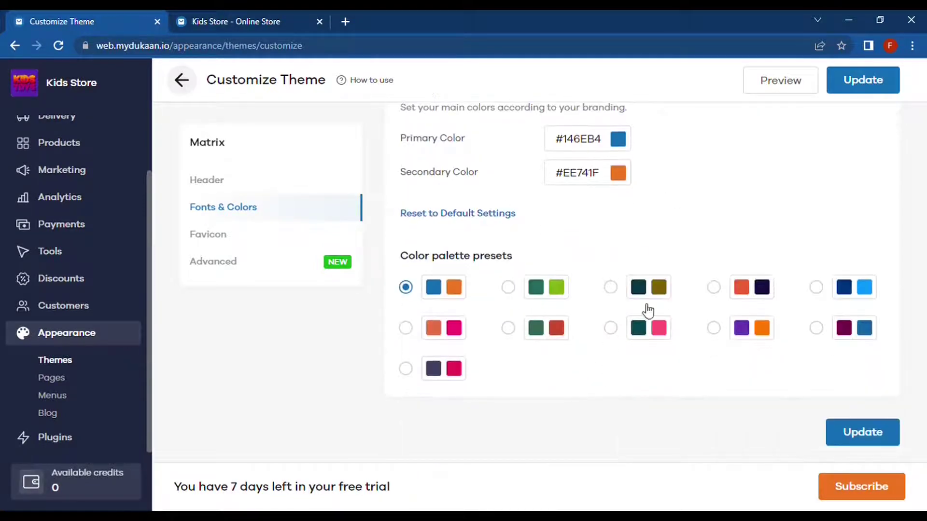
left_click(288, 243)
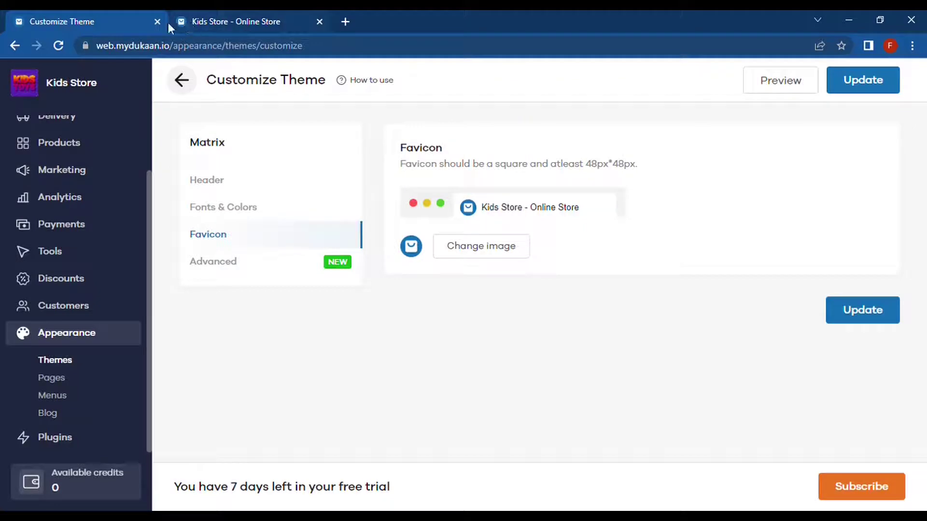
Upload the KIDS TOYS logo as the favicon, save the theme, and check it on the storefront.
left_click(502, 254)
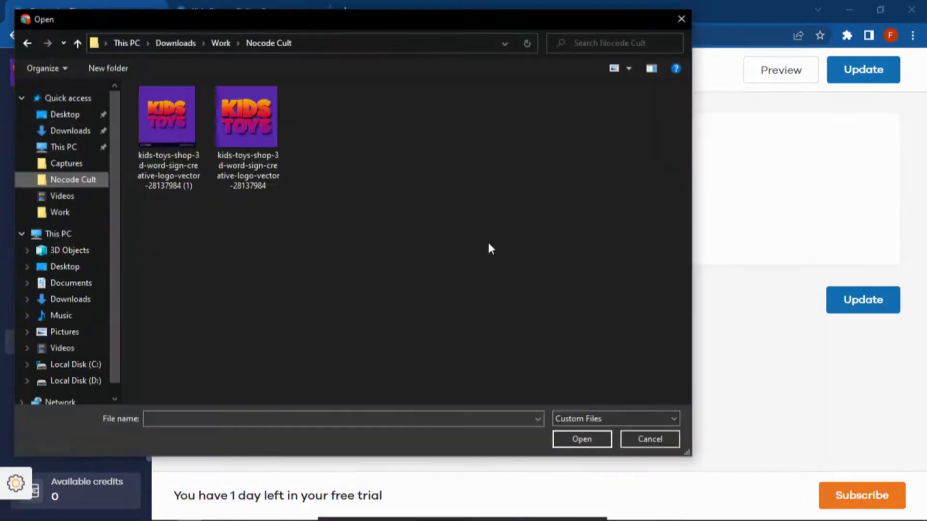
left_click(250, 143)
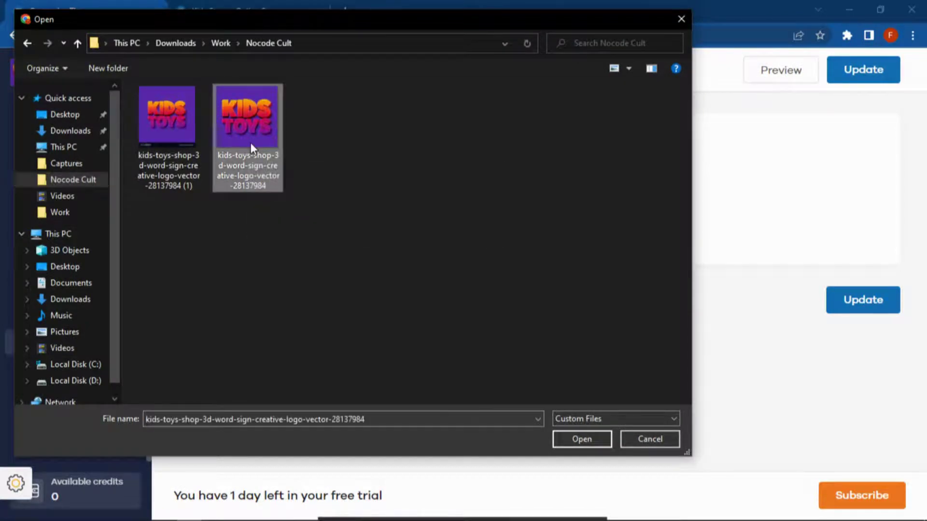
left_click(586, 439)
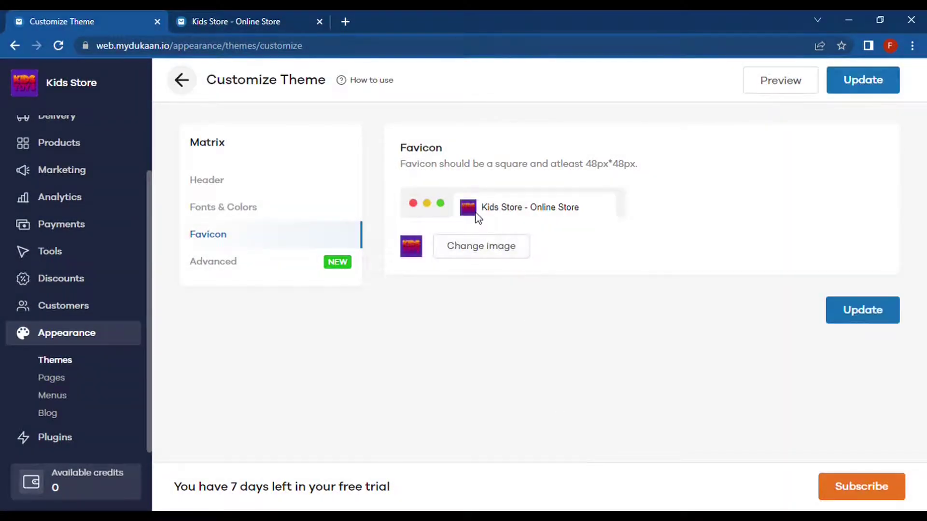
left_click(851, 314)
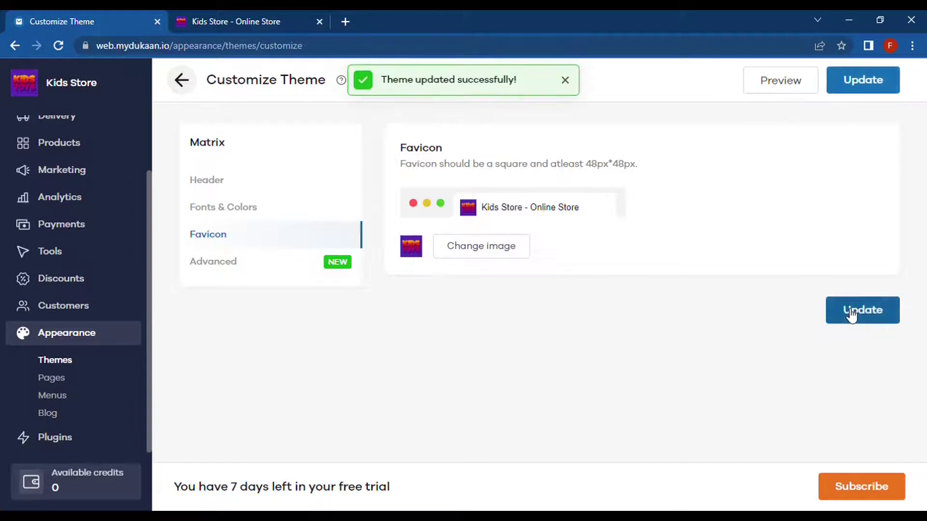
left_click(756, 97)
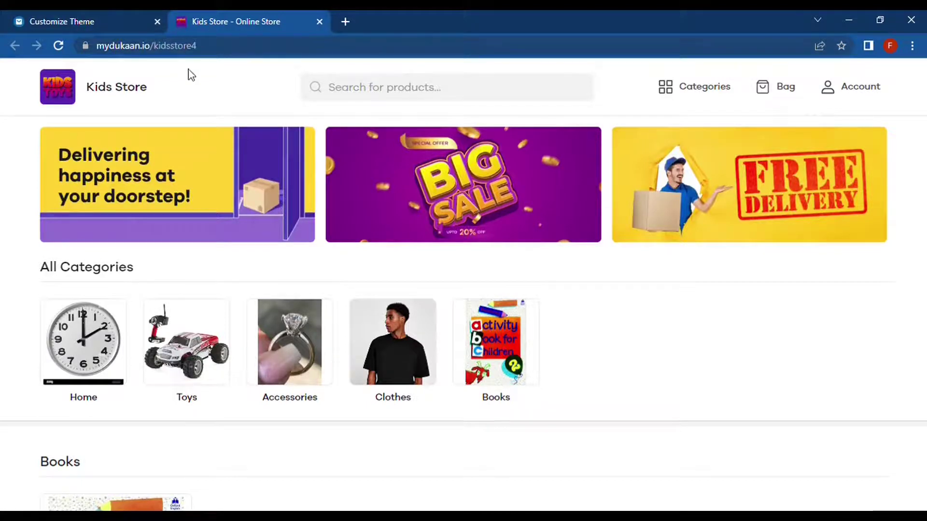
left_click(108, 15)
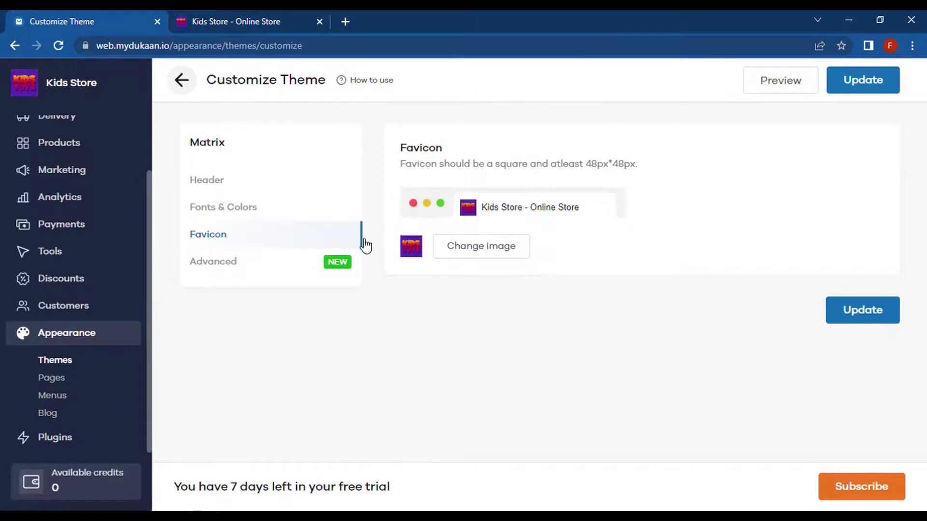
View the Advanced theme options, then go to the empty Pages section under Appearance.
left_click(285, 263)
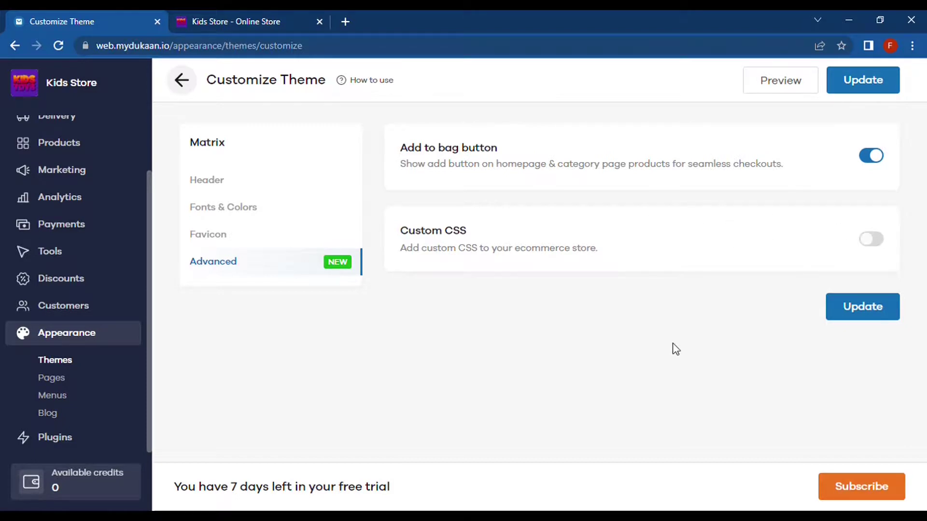
left_click(52, 378)
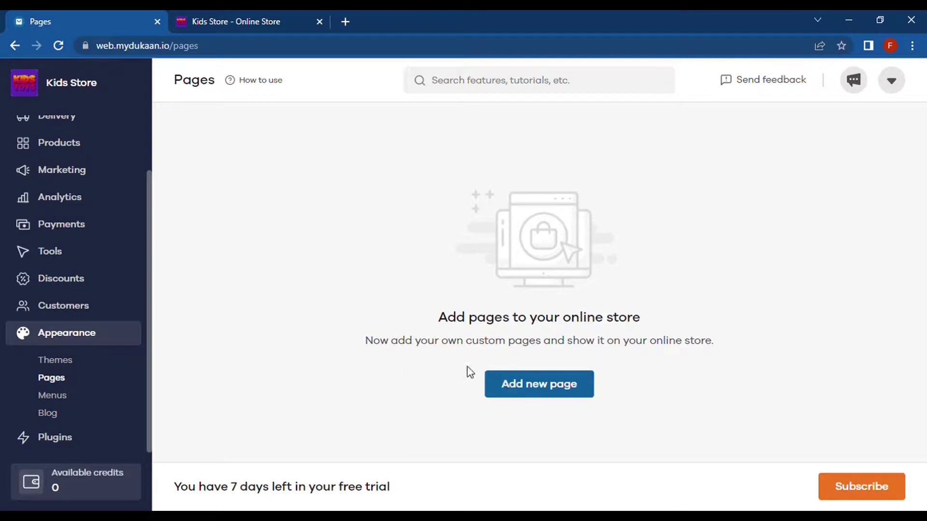
Browse the Menus editor's Custom link, Products and Categories options, then leave unsaved and reopen the Matrix customizer.
left_click(59, 394)
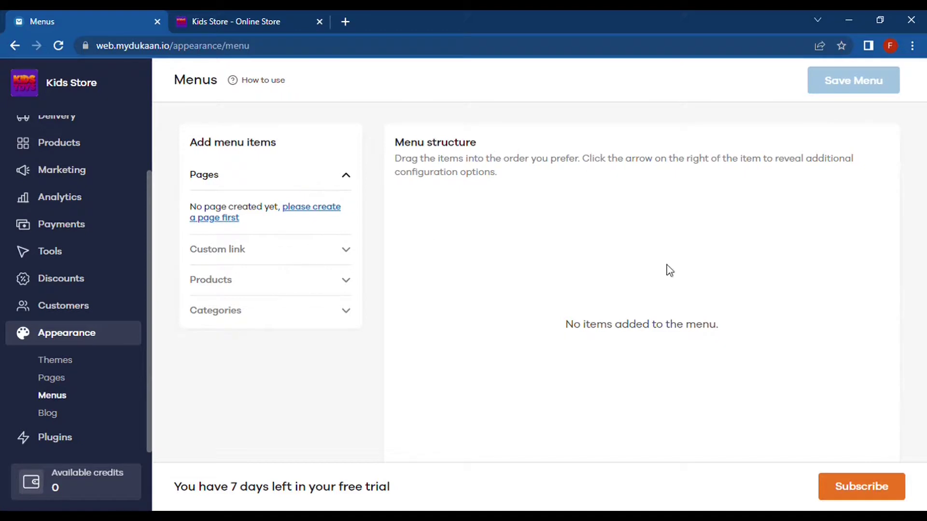
left_click(307, 258)
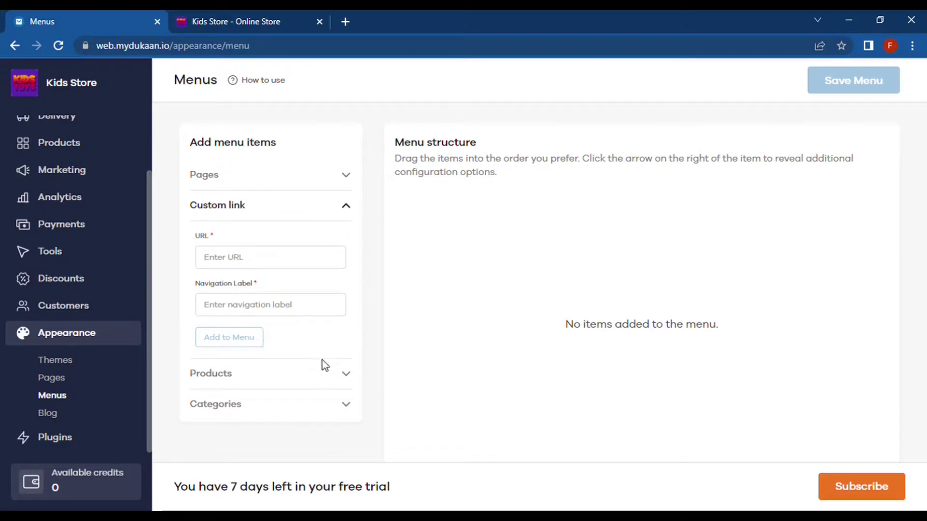
left_click(324, 377)
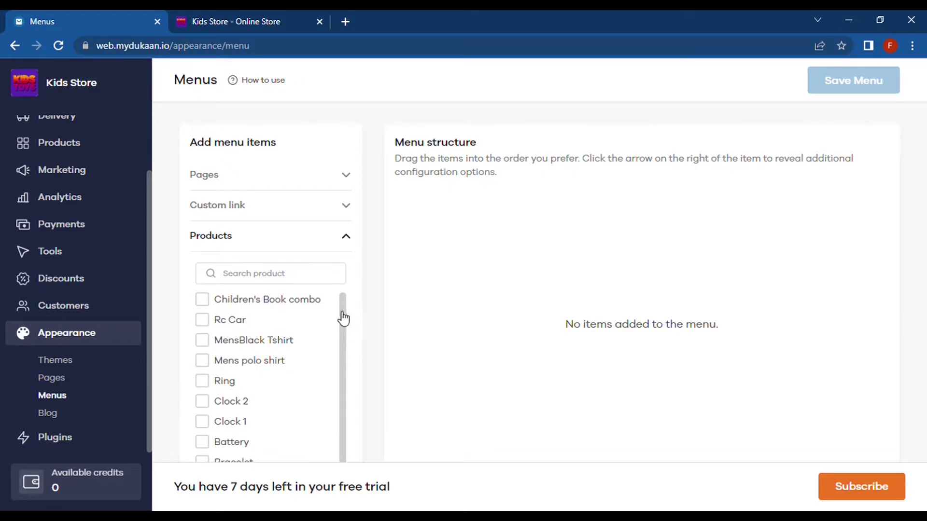
left_click(345, 237)
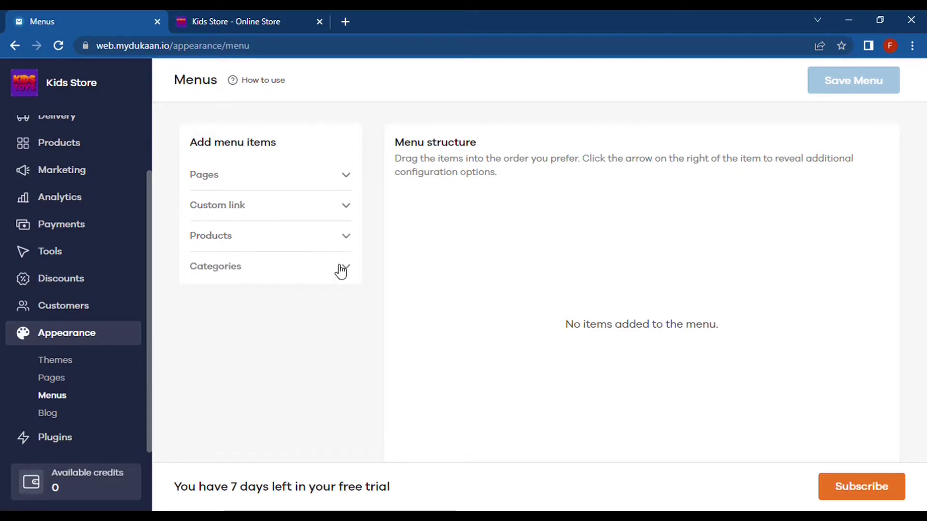
left_click(340, 268)
left_click(54, 417)
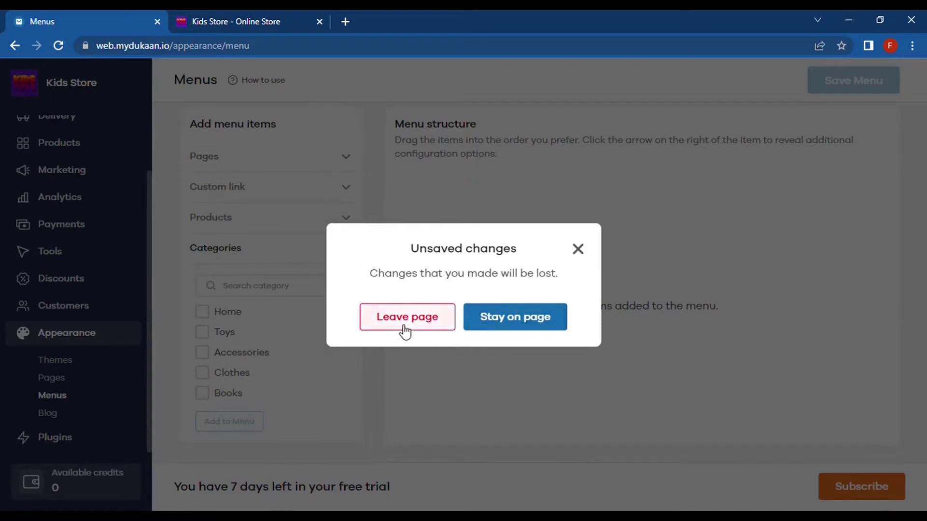
left_click(404, 327)
left_click(488, 289)
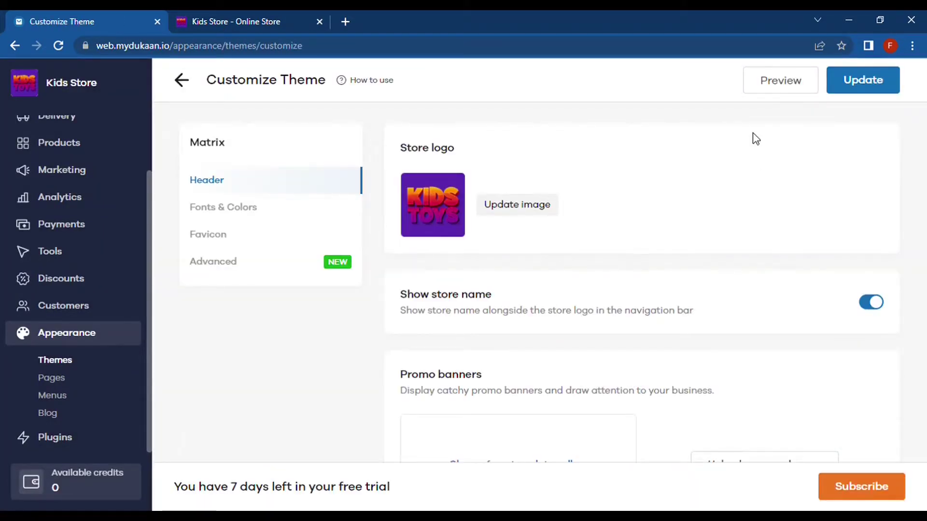
Open the live storefront preview from the Customize Theme editor.
left_click(751, 93)
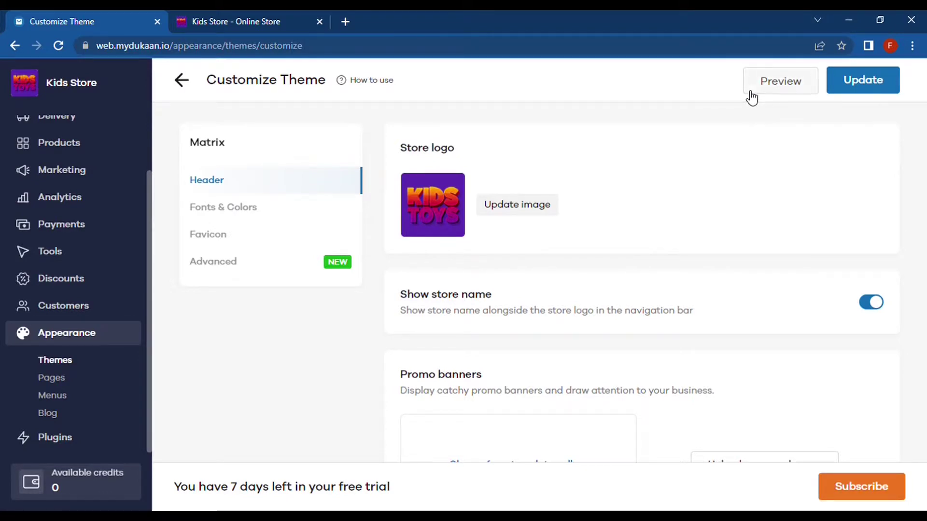